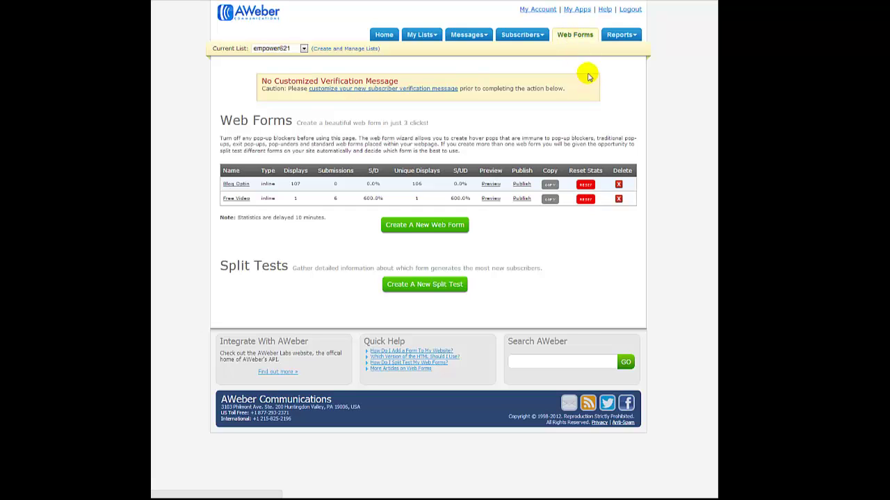
click(583, 38)
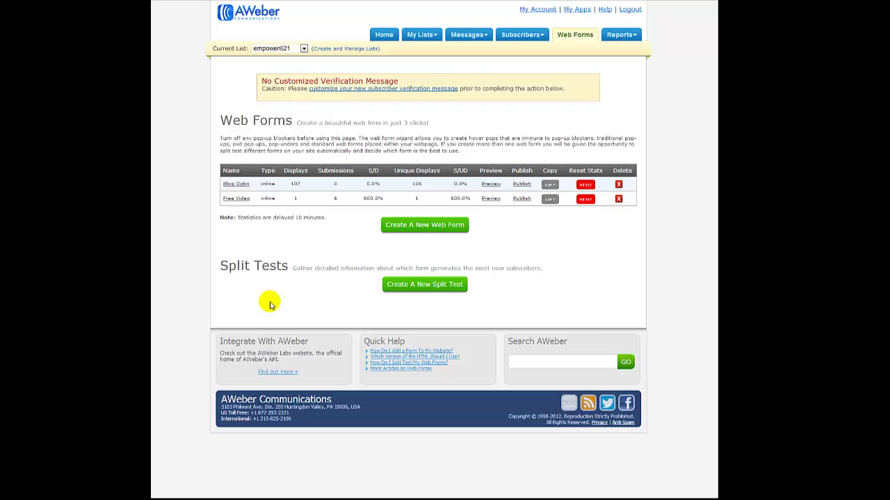
click(303, 49)
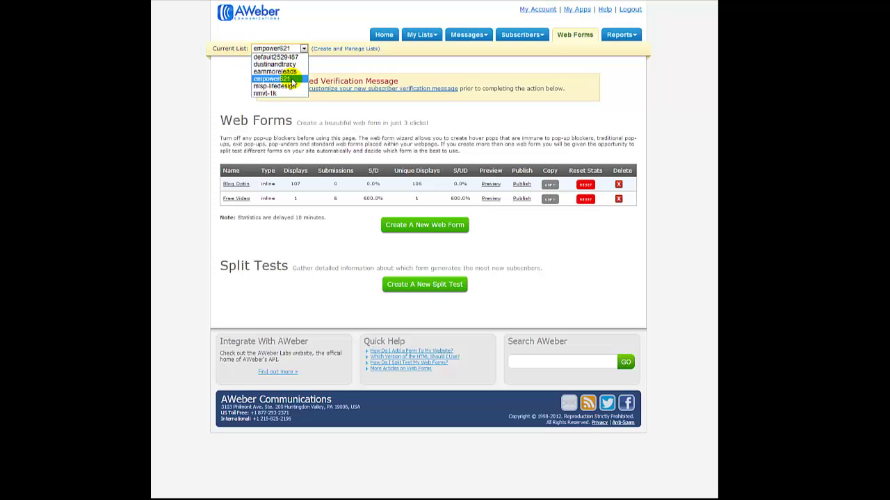
click(290, 80)
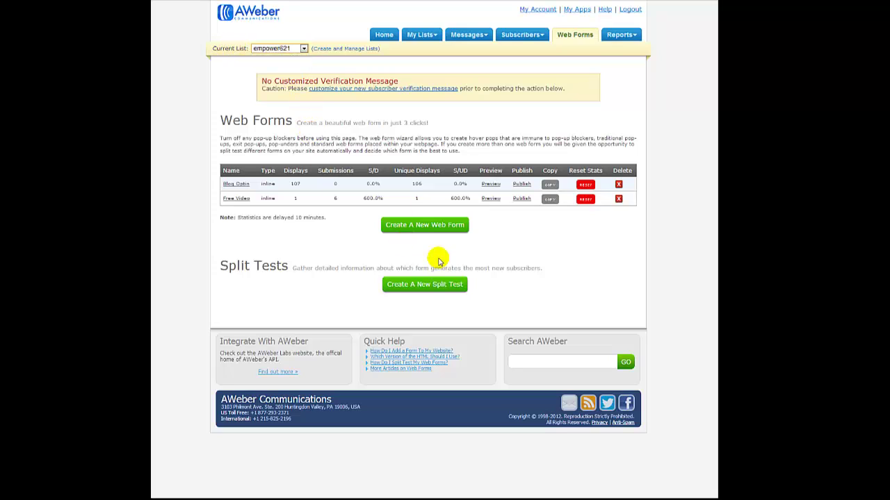
Start a new web form, browse the Corporate templates, and show all template categories.
click(428, 235)
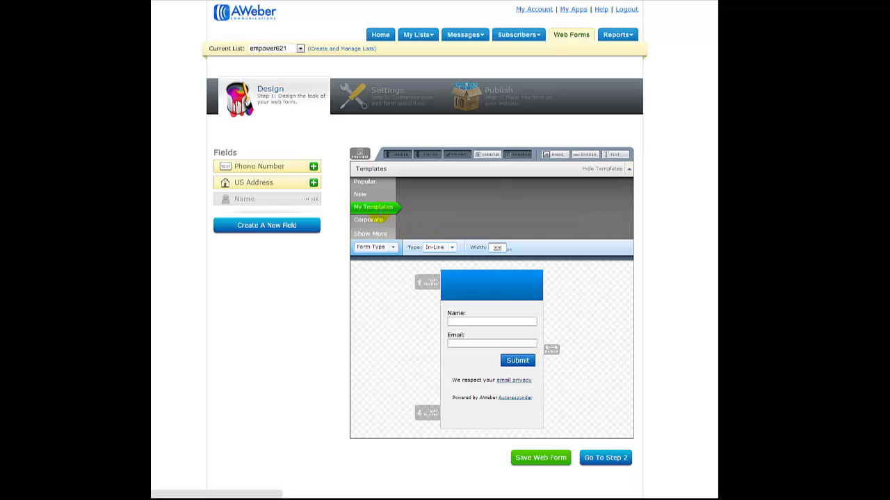
click(369, 221)
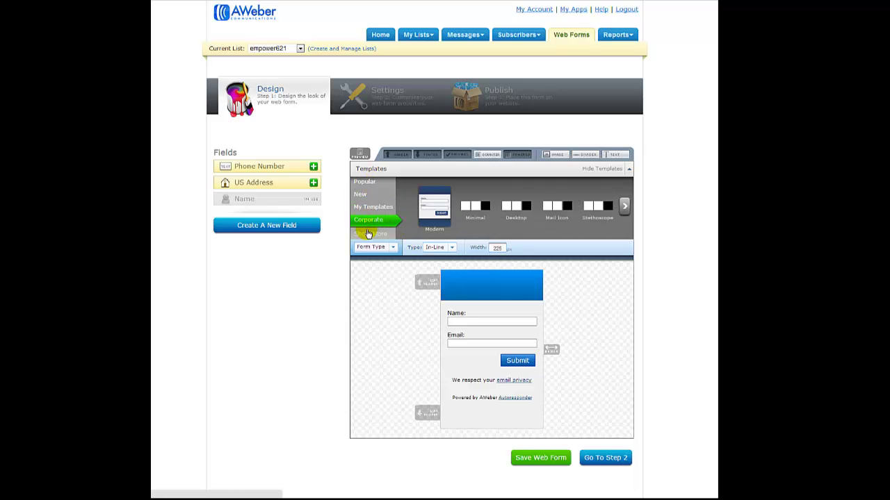
click(368, 233)
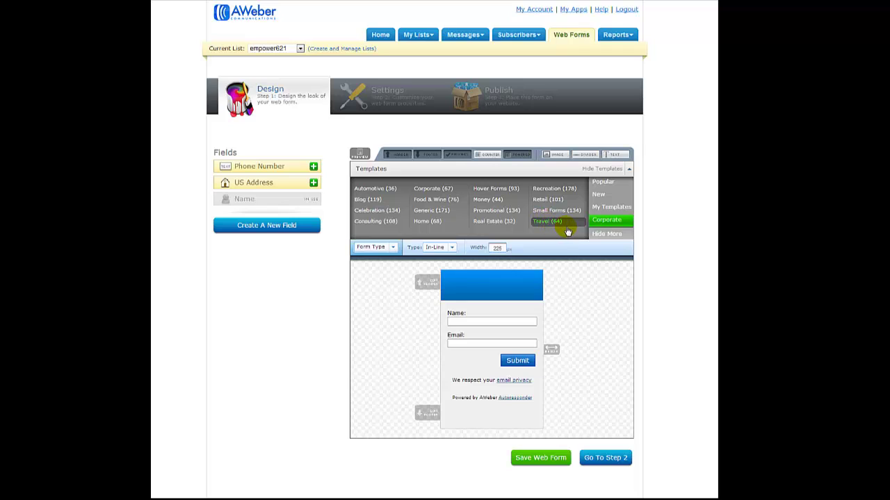
mouse_move(530, 271)
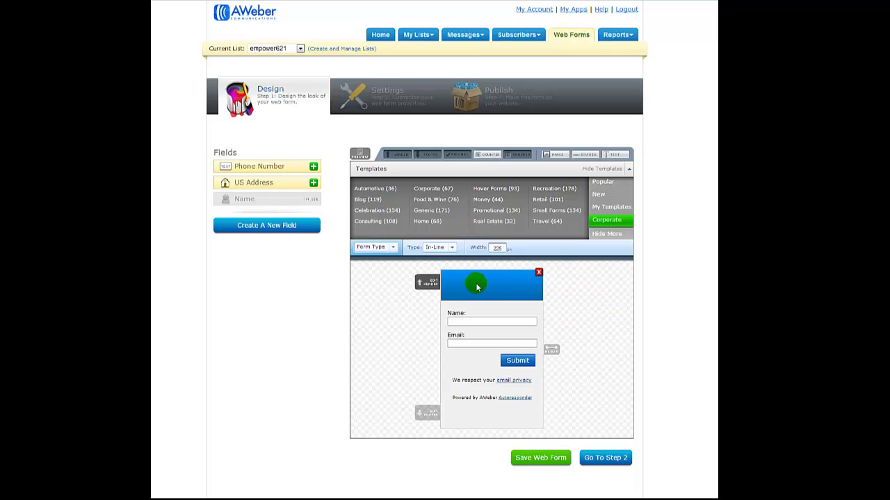
mouse_move(477, 313)
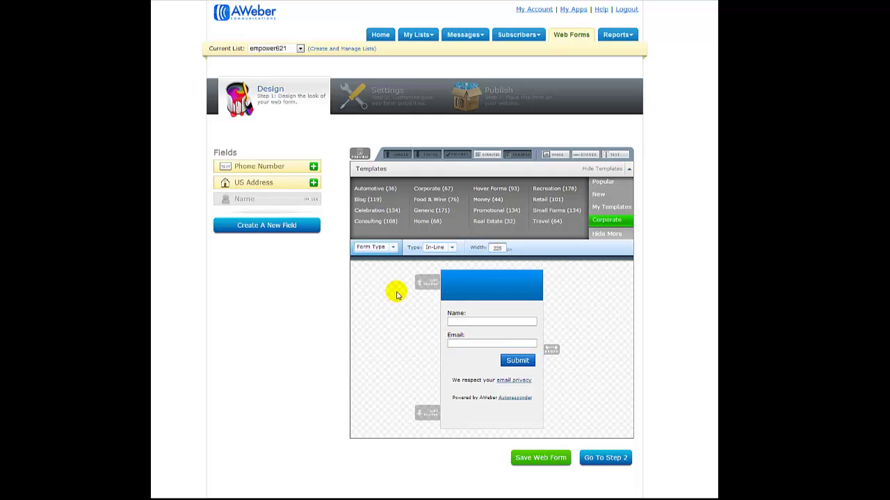
click(267, 229)
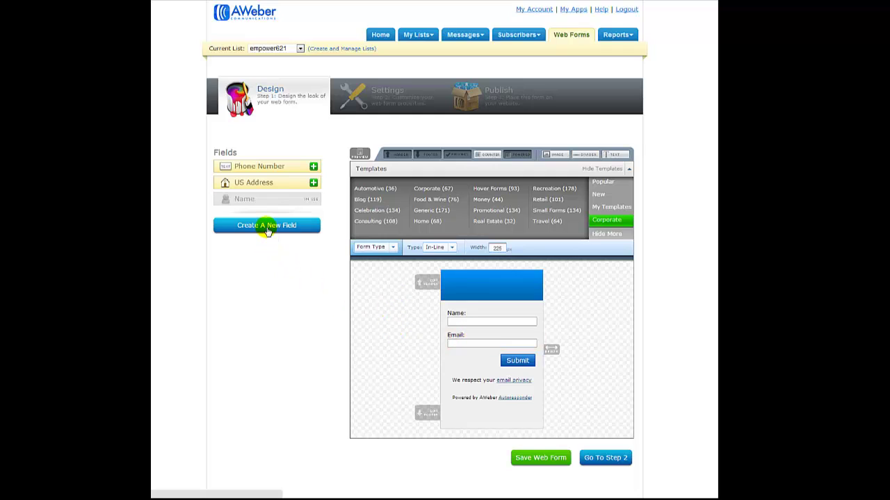
click(267, 169)
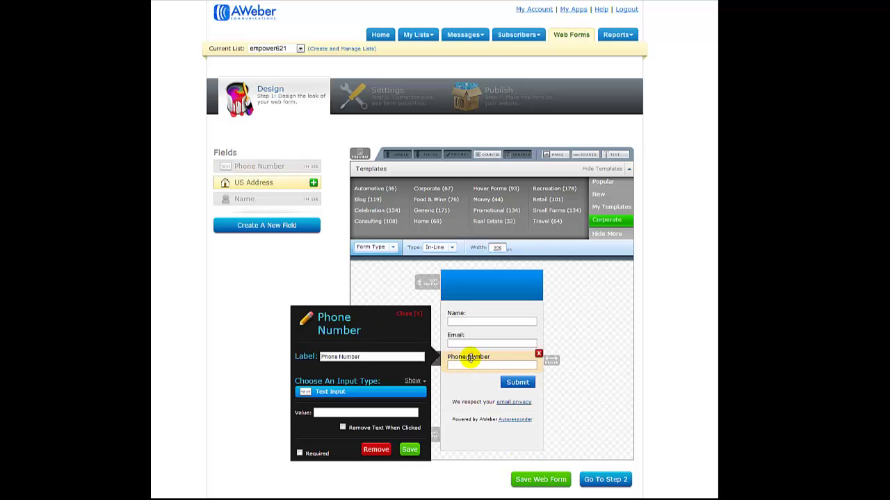
click(469, 358)
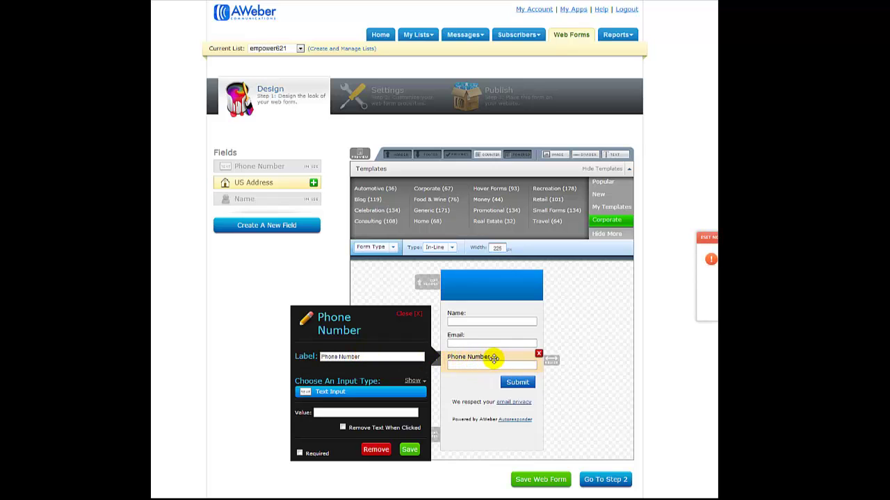
click(410, 319)
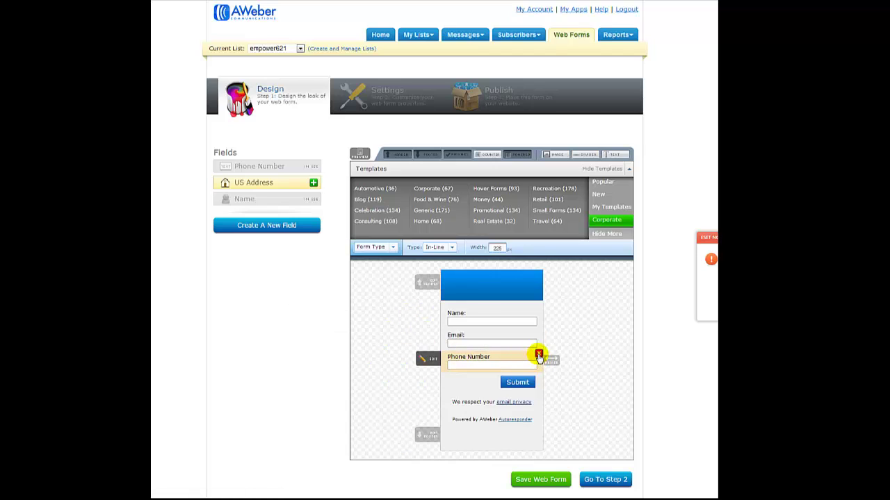
click(539, 356)
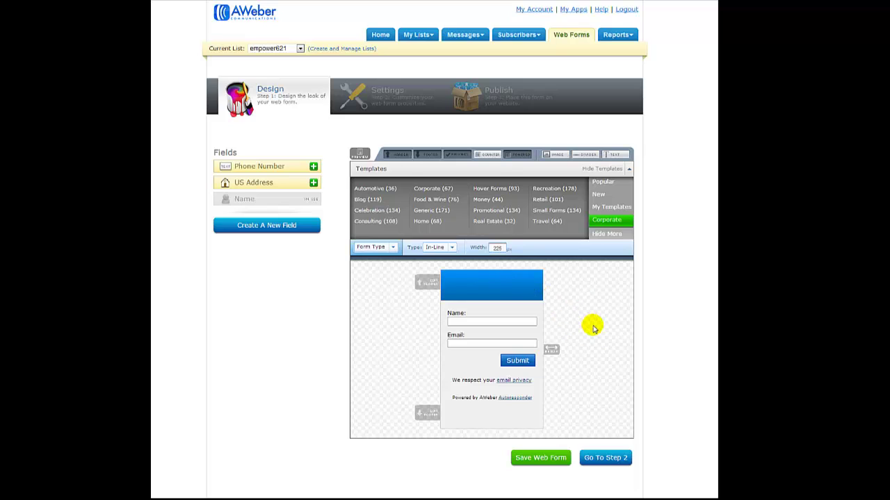
scroll(593, 328, down, 2)
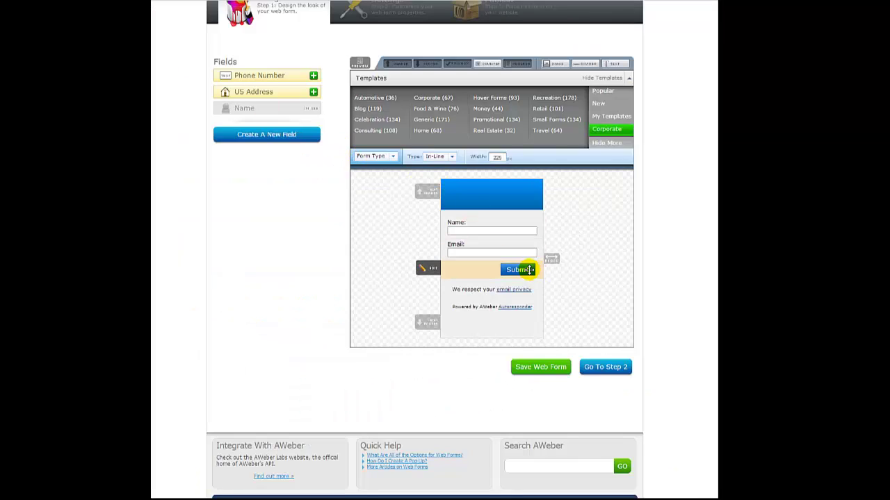
Open the Submit button's advanced options and place the cursor in the Button Image field.
click(528, 270)
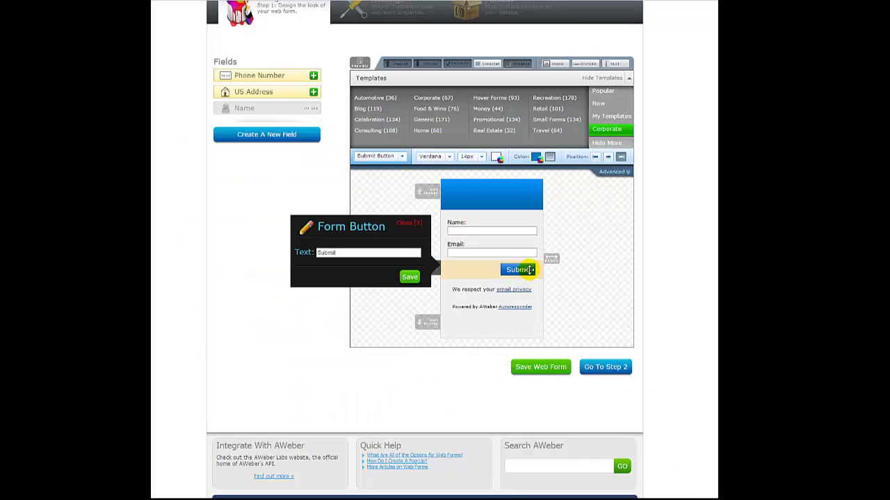
click(611, 174)
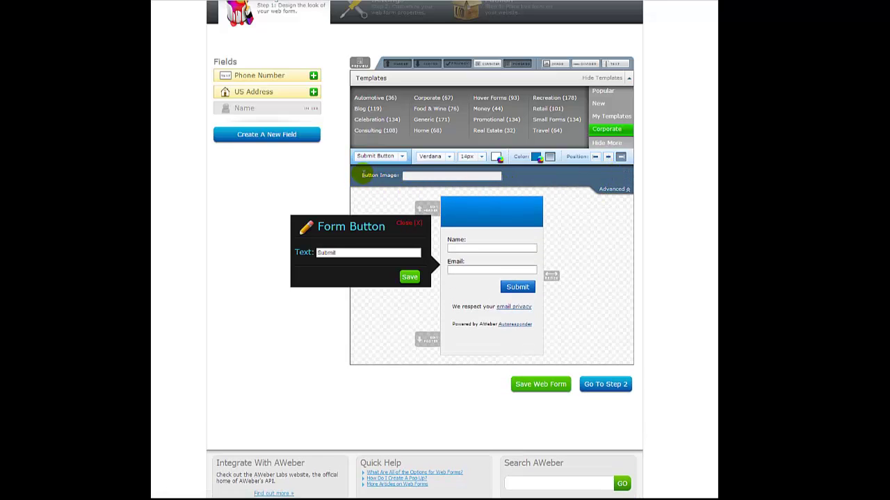
click(417, 177)
click(421, 177)
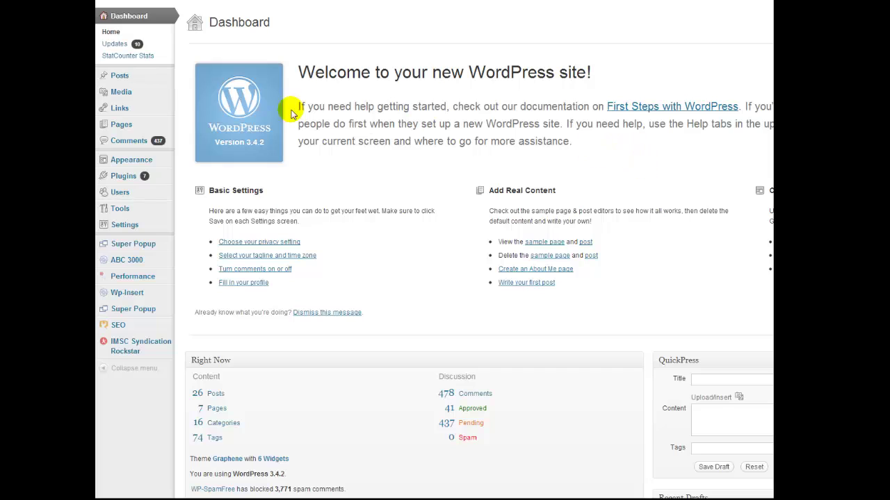
In WordPress Media > Add New, start selecting a file to upload, then cancel.
mouse_move(126, 97)
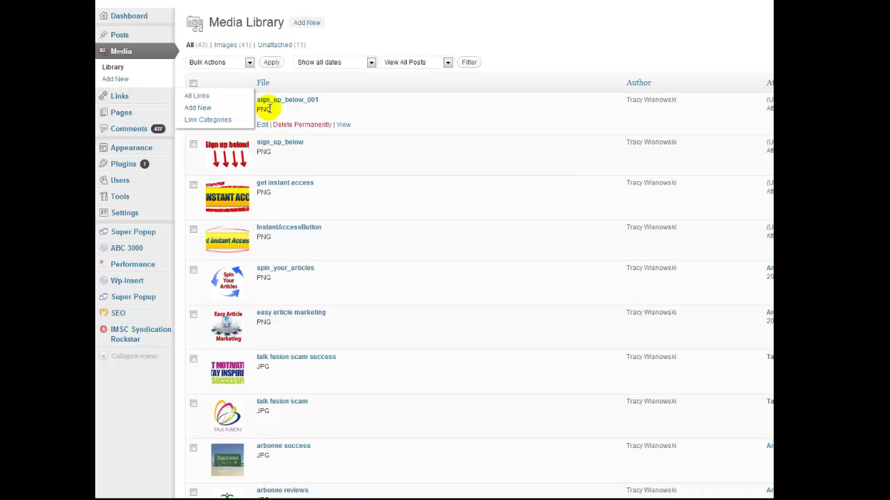
click(308, 23)
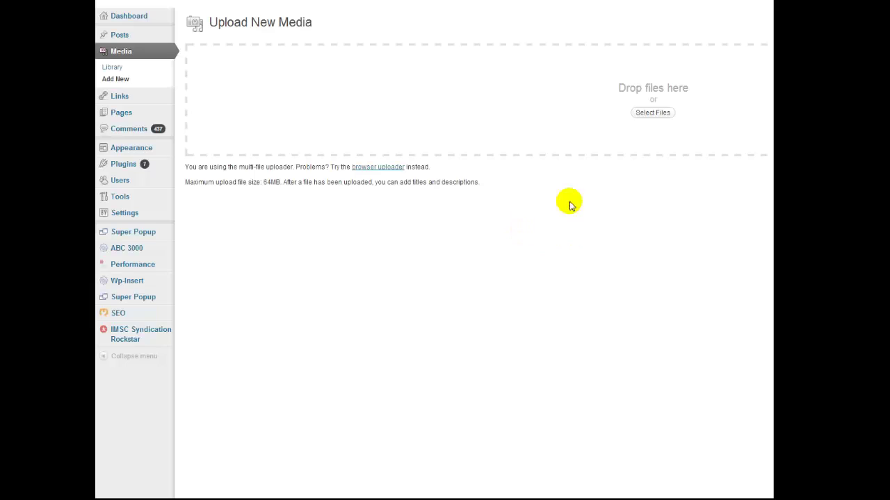
click(645, 114)
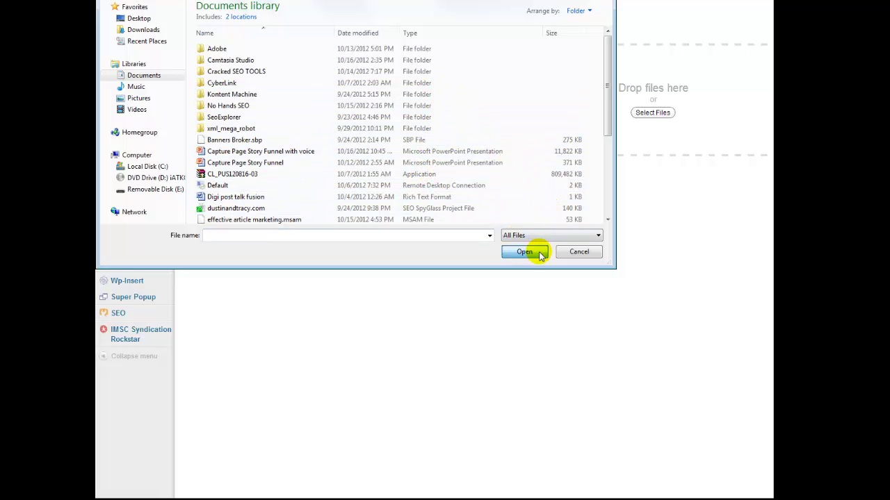
click(581, 253)
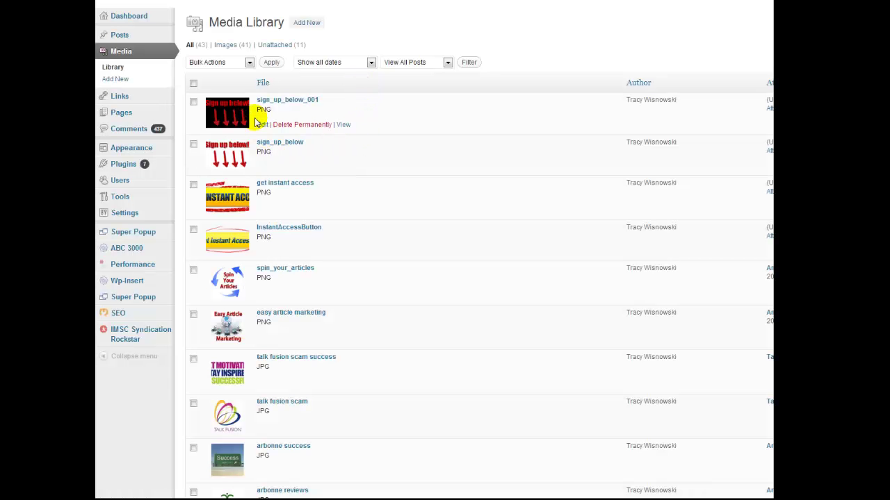
Open the get instant access image's Edit Media page in the Media Library.
mouse_move(253, 176)
mouse_move(234, 196)
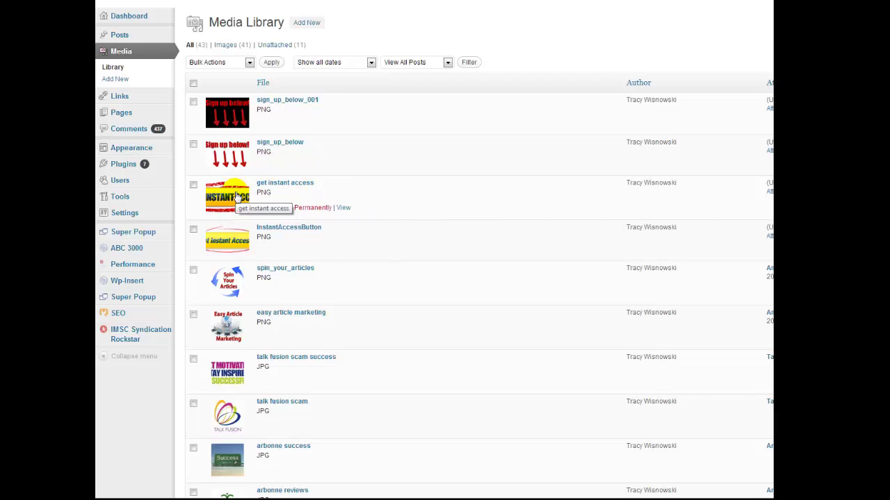
click(235, 196)
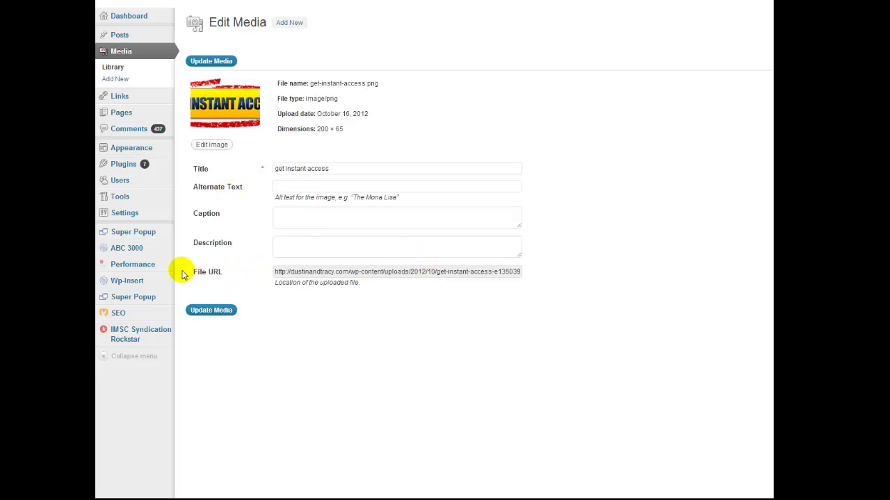
Copy the image's full File URL and return to the AWeber form editor.
triple_click(208, 272)
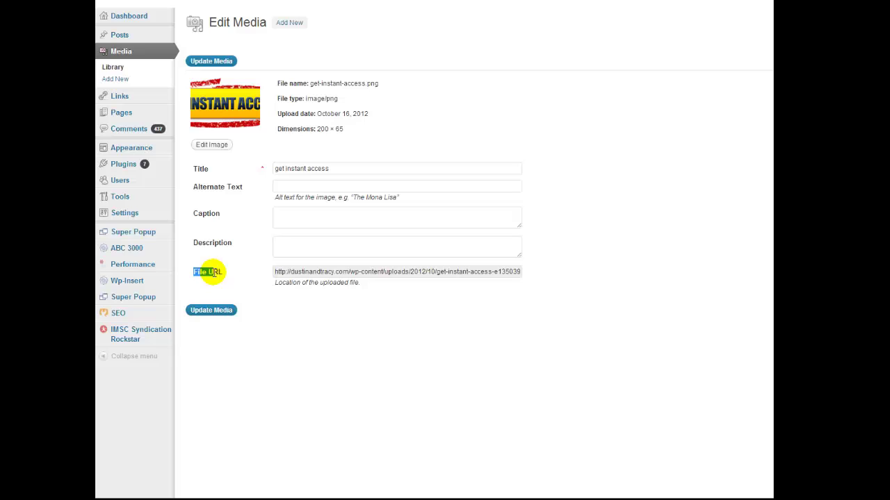
right_click(299, 271)
key(Escape)
double_click(301, 273)
triple_click(301, 273)
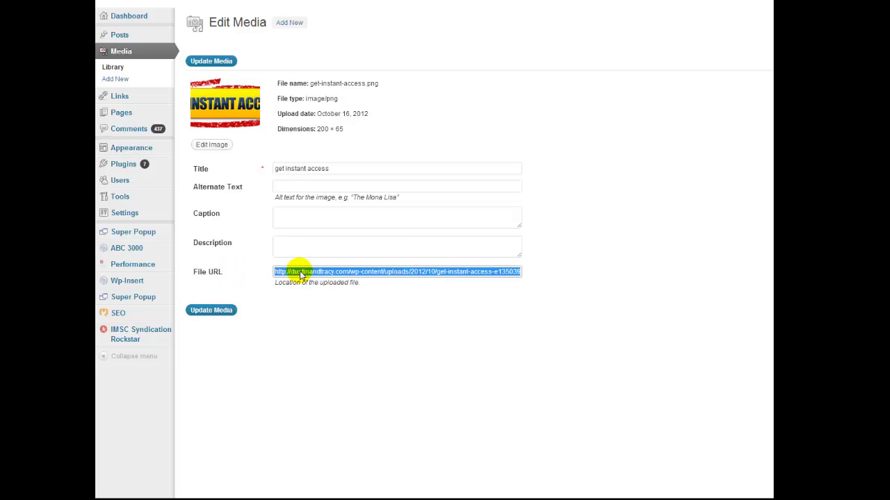
right_click(301, 274)
click(325, 316)
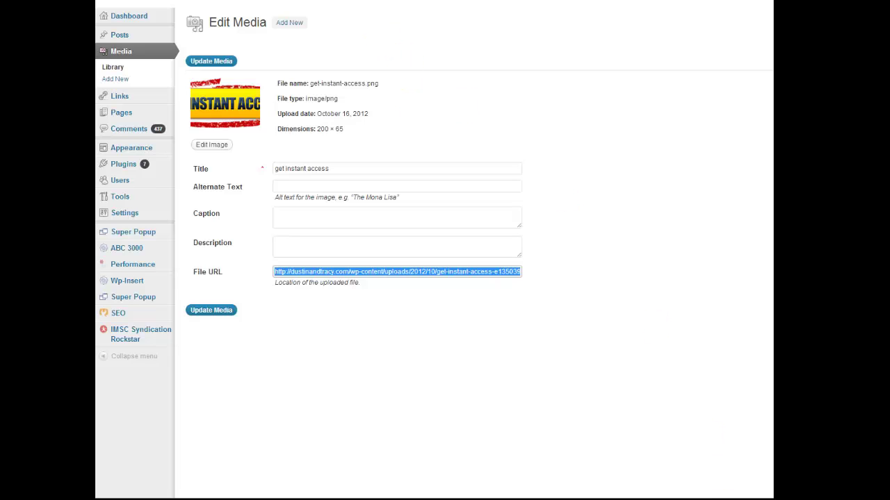
key(ctrl+Tab)
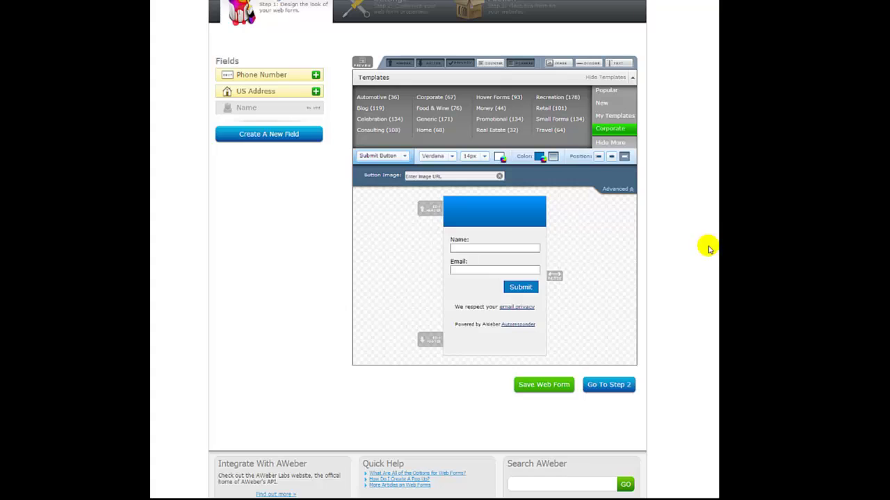
Paste the copied get-instant-access image URL into the Submit button's Button Image field.
click(487, 290)
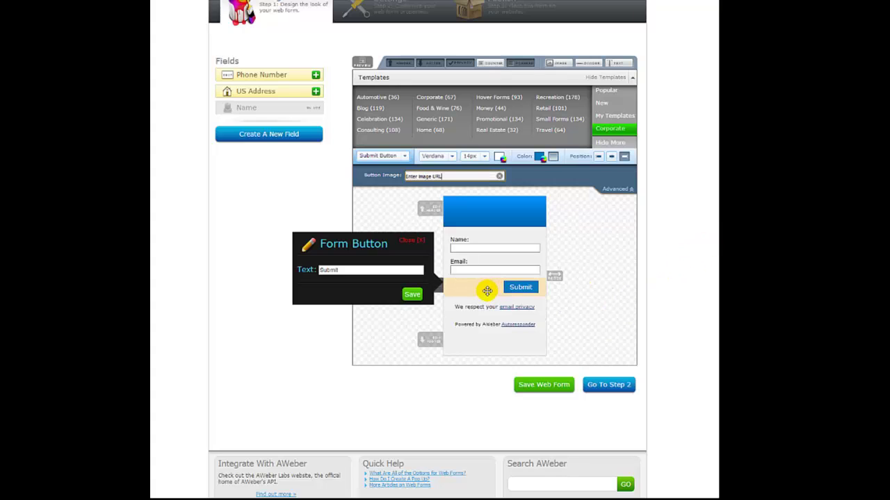
click(442, 177)
right_click(441, 176)
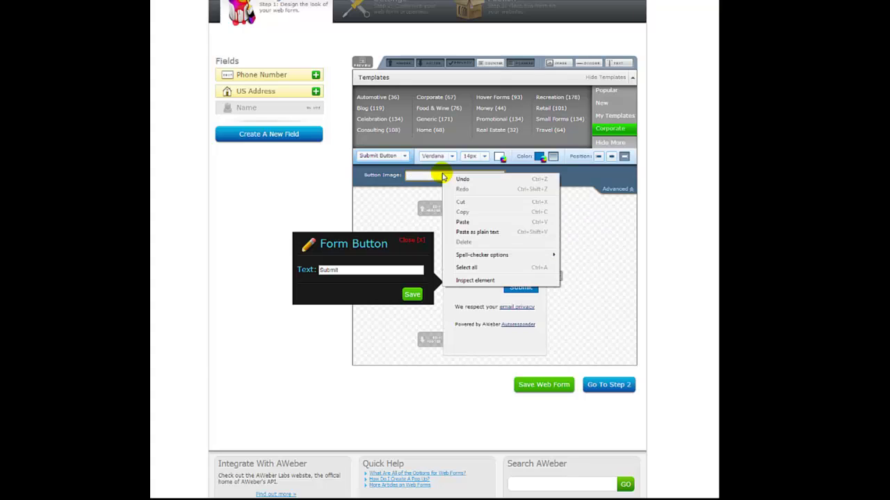
click(462, 224)
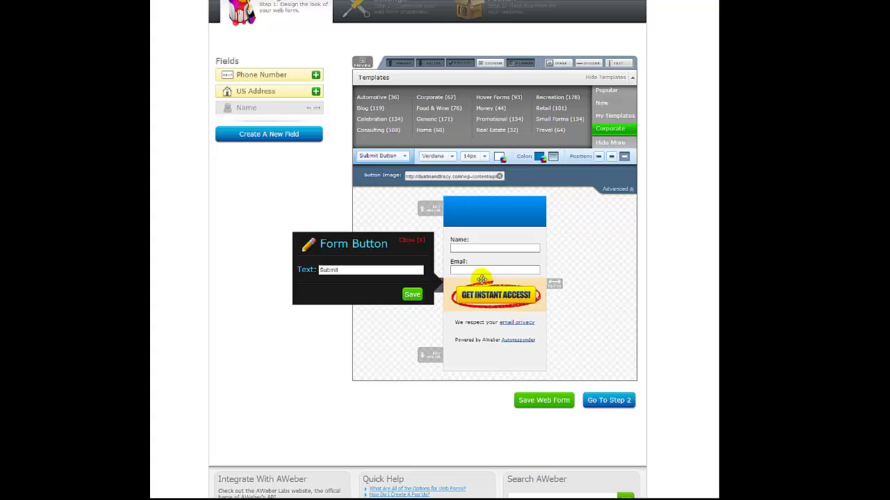
Type 'Free Video Shows You How to Make Money Online' into the form header.
click(410, 240)
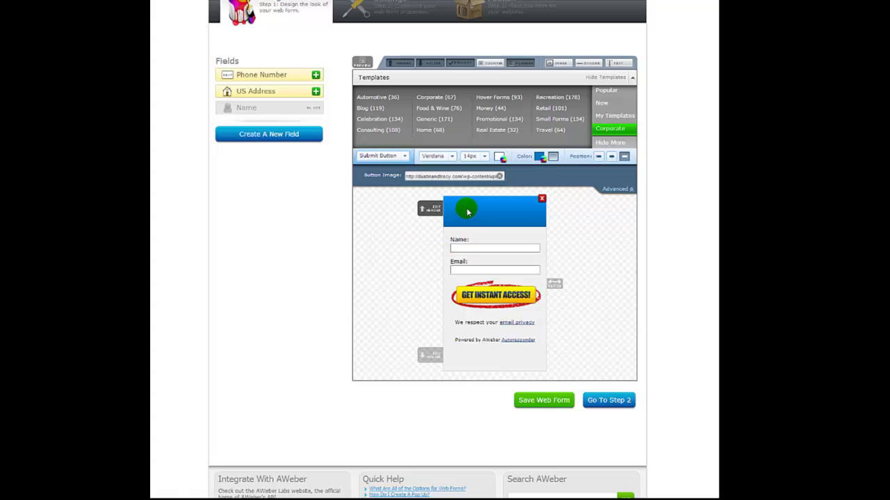
click(467, 212)
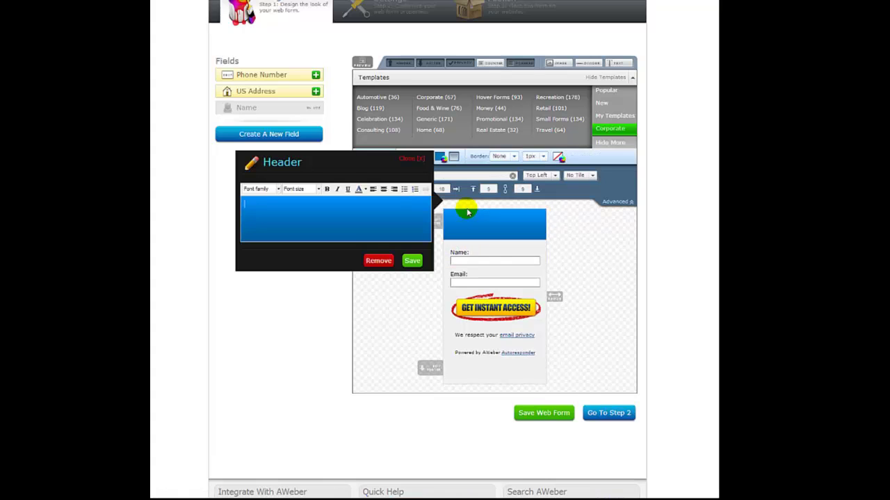
click(324, 211)
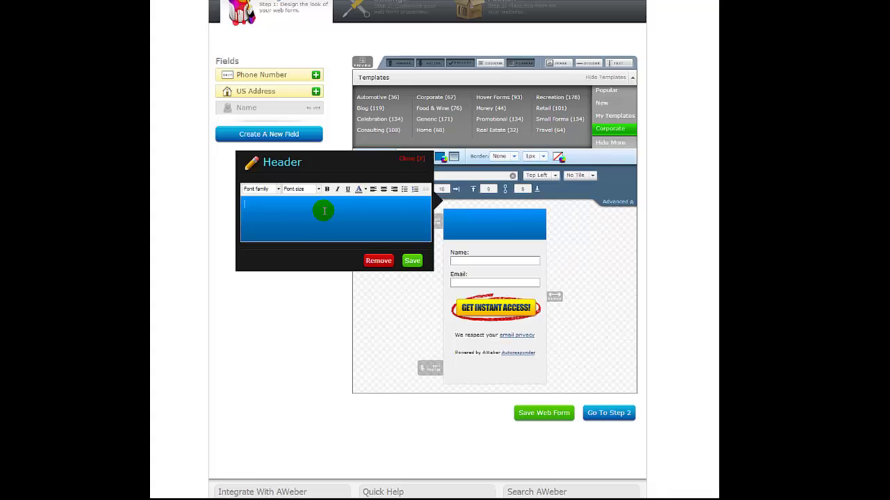
text(Free Video)
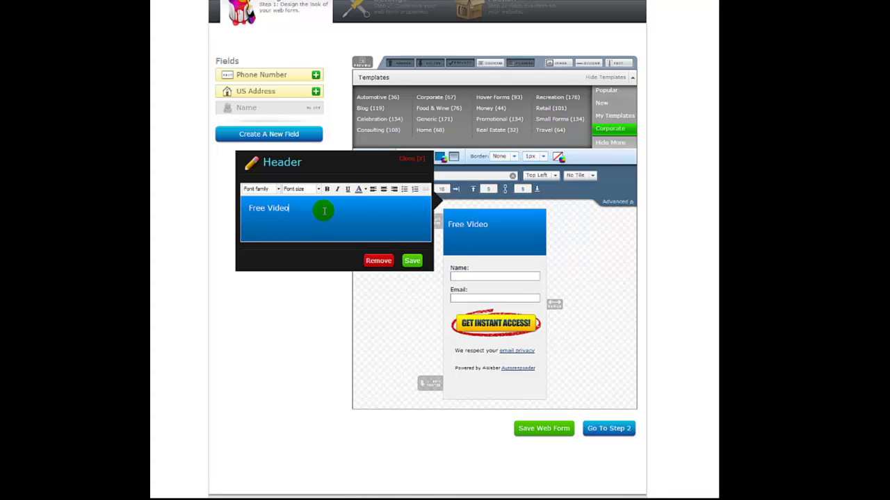
text( Shows You How to Make Mone)
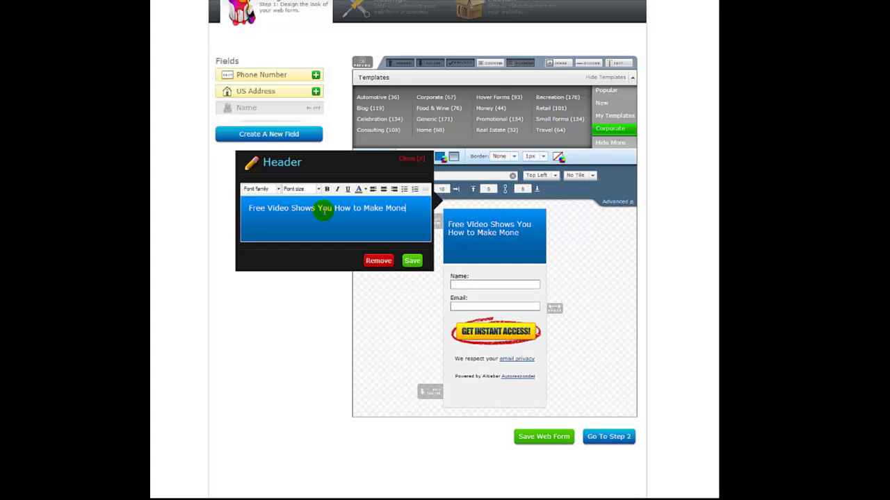
text(y Online)
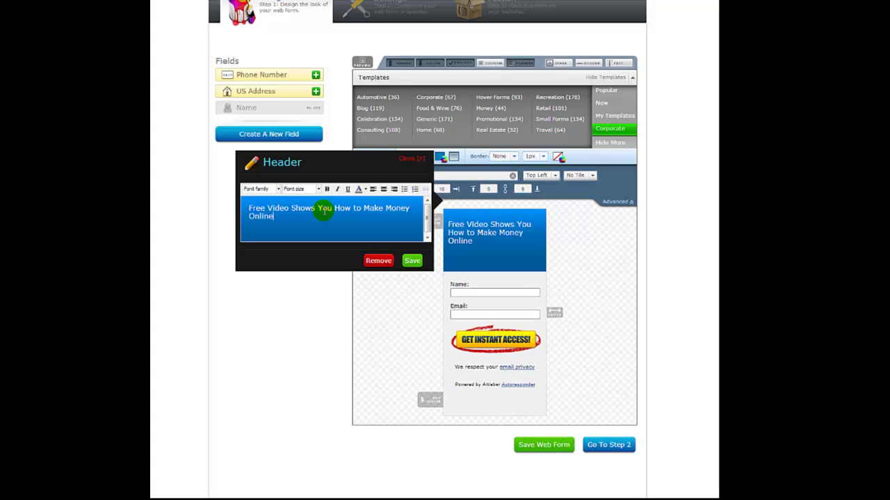
Make the whole header text bold at 24px font size.
key(ctrl+a)
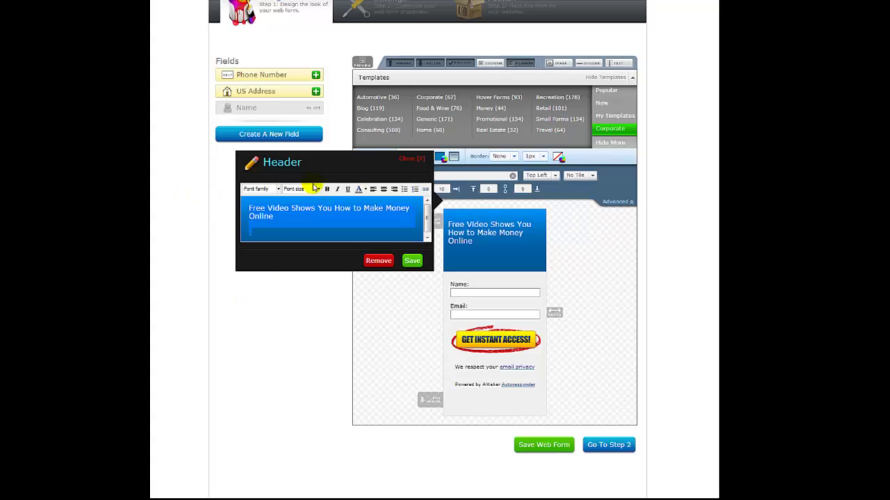
click(327, 188)
click(313, 188)
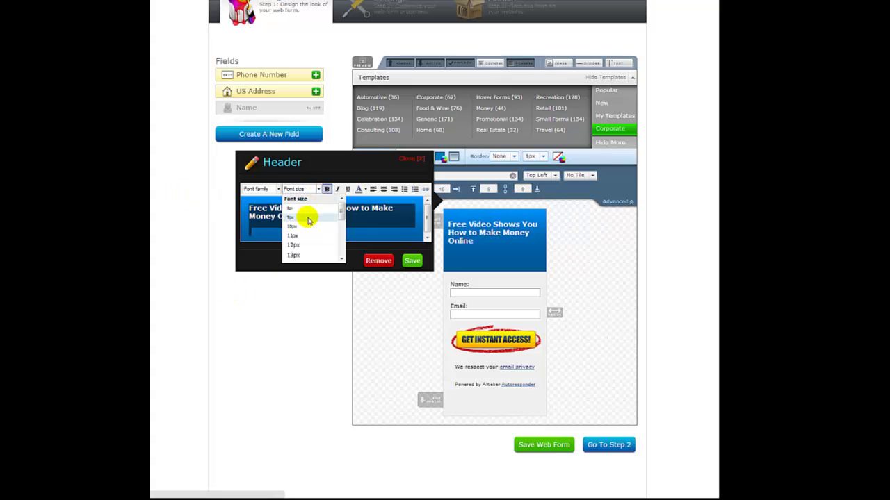
click(306, 254)
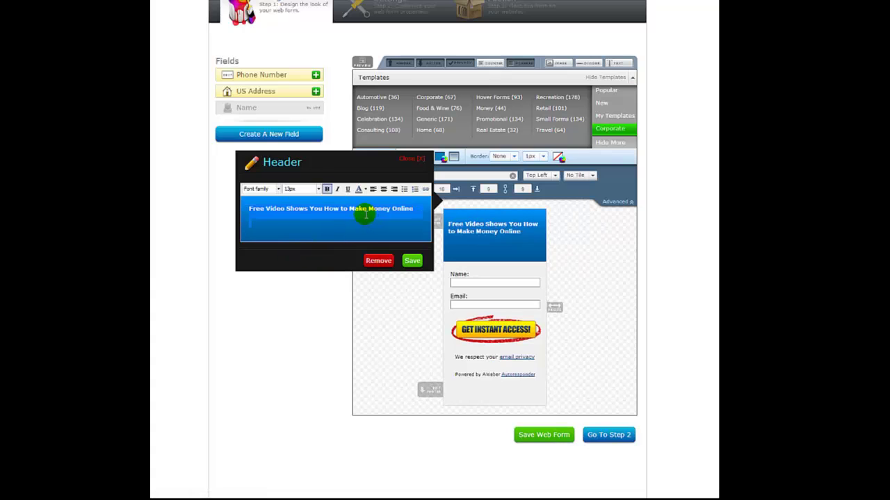
click(318, 189)
scroll(325, 219, down, 2)
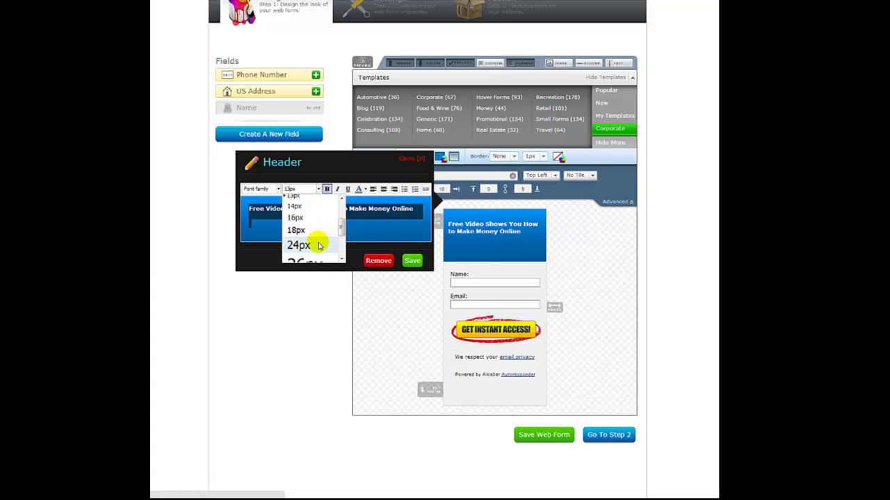
click(318, 246)
Save the header, then delete the footer containing the Powered by AWeber line.
click(412, 261)
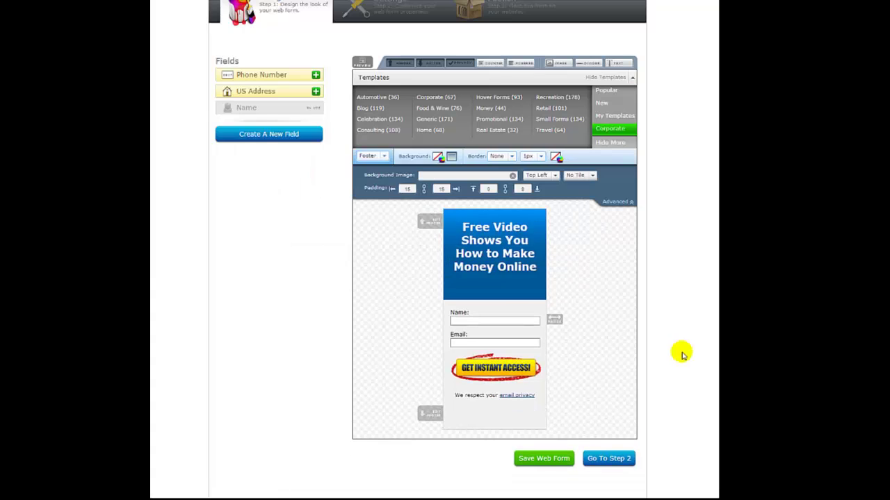
mouse_move(520, 226)
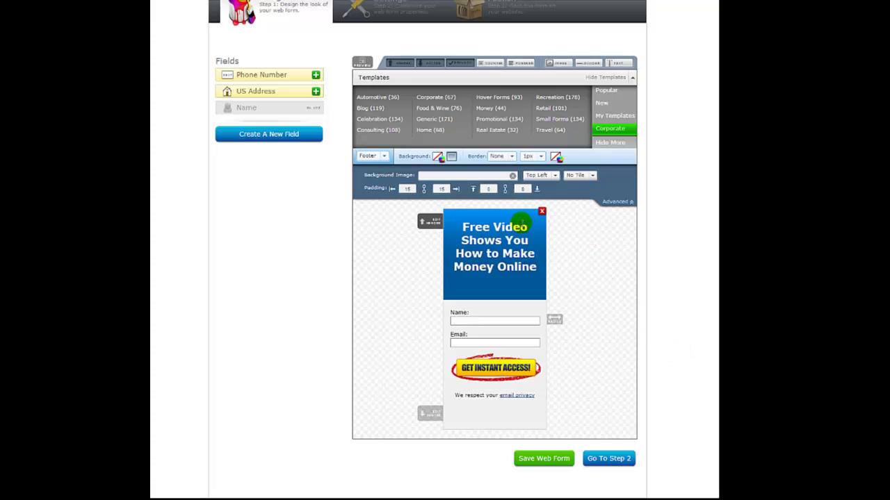
mouse_move(540, 334)
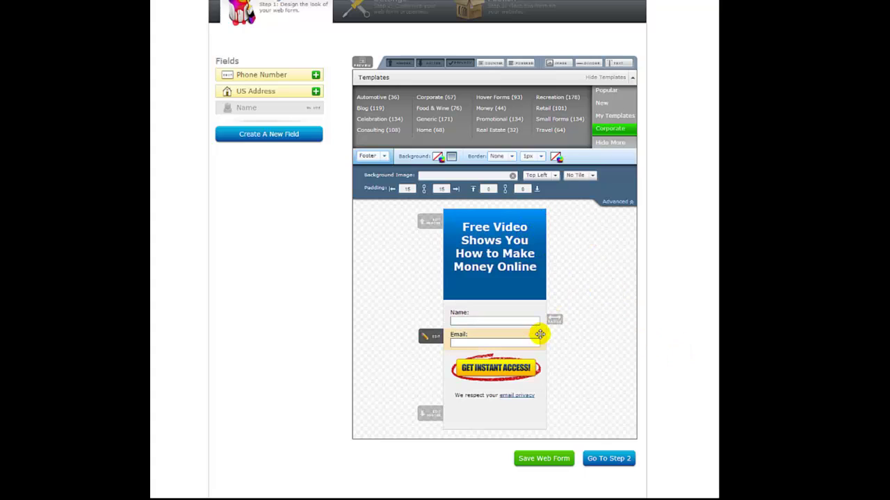
mouse_move(541, 370)
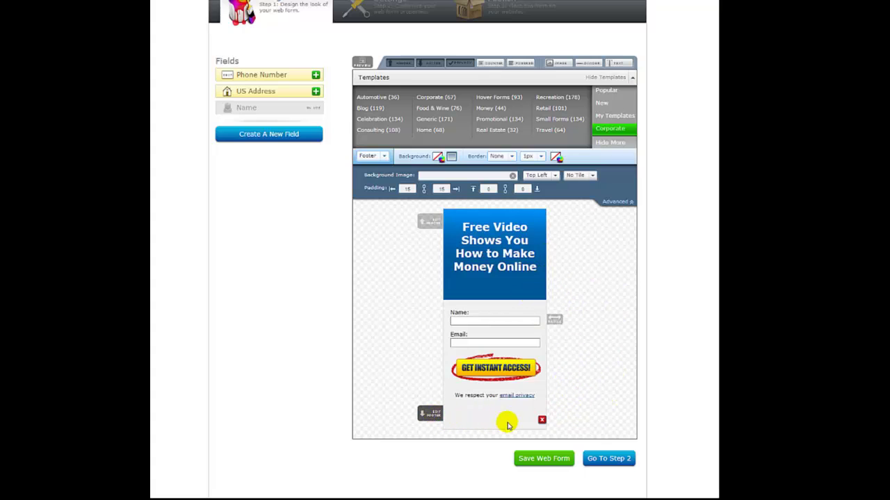
click(541, 421)
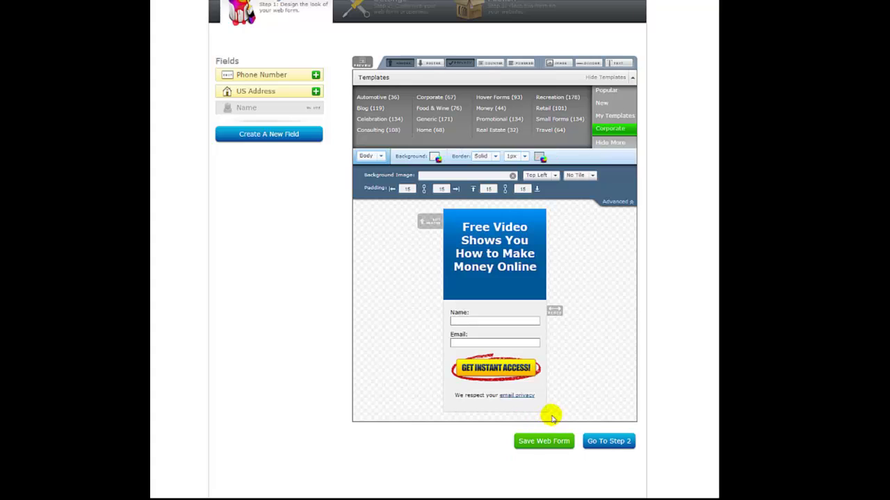
Close the Footer editor and delete the footer from the form.
click(432, 63)
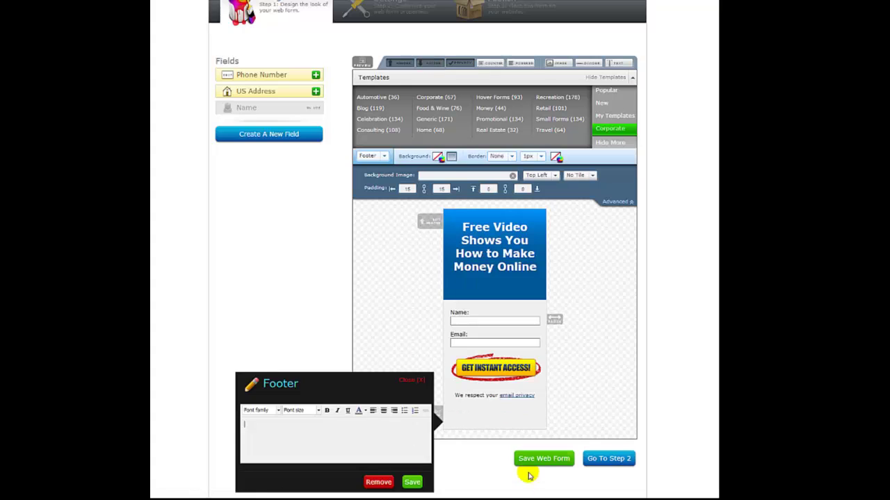
click(410, 379)
mouse_move(537, 422)
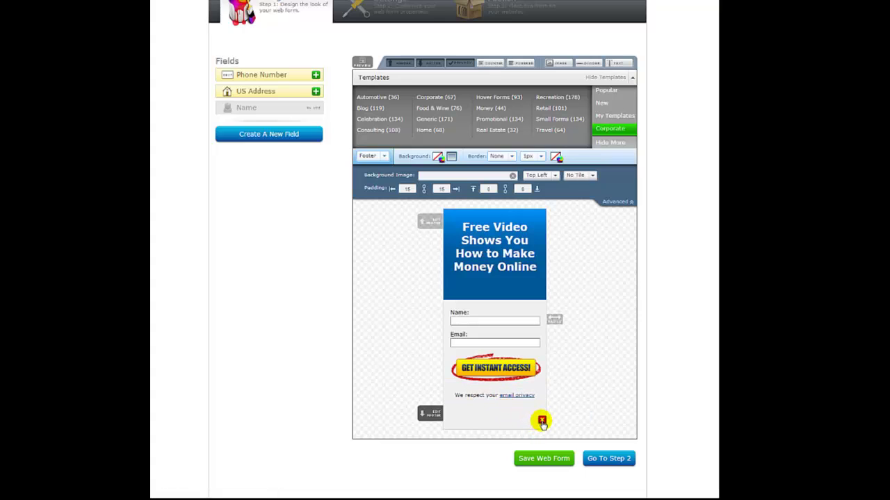
click(542, 421)
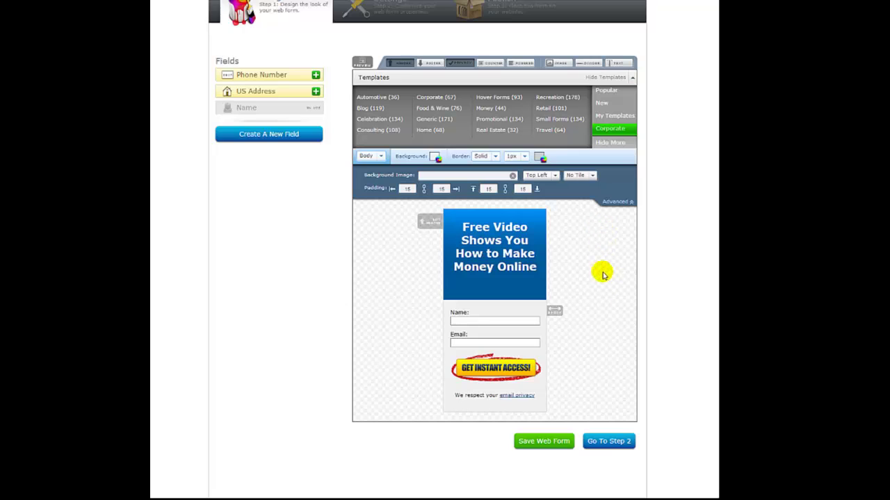
Save the web form design and continue to Step 2 Basic Settings.
click(554, 441)
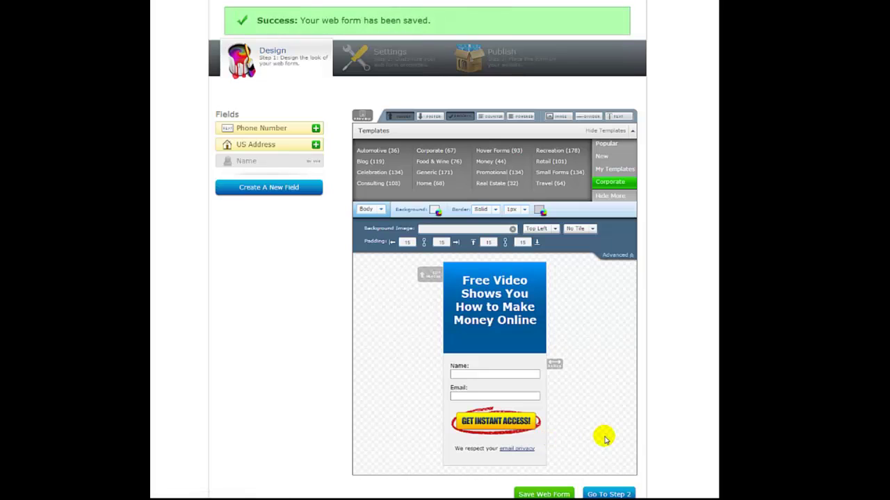
scroll(608, 490, down, 1)
scroll(604, 450, down, 1)
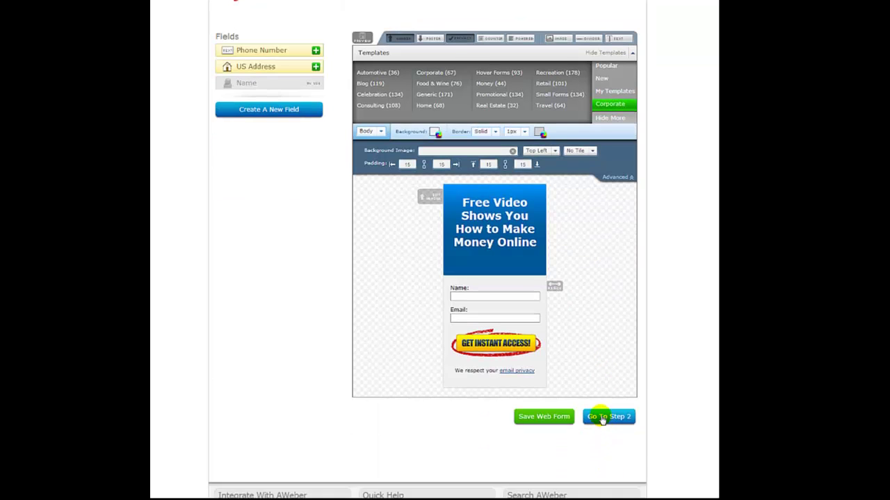
click(605, 417)
Rename the form from 'My Web Form' to 'Blog Optin 2'.
click(307, 191)
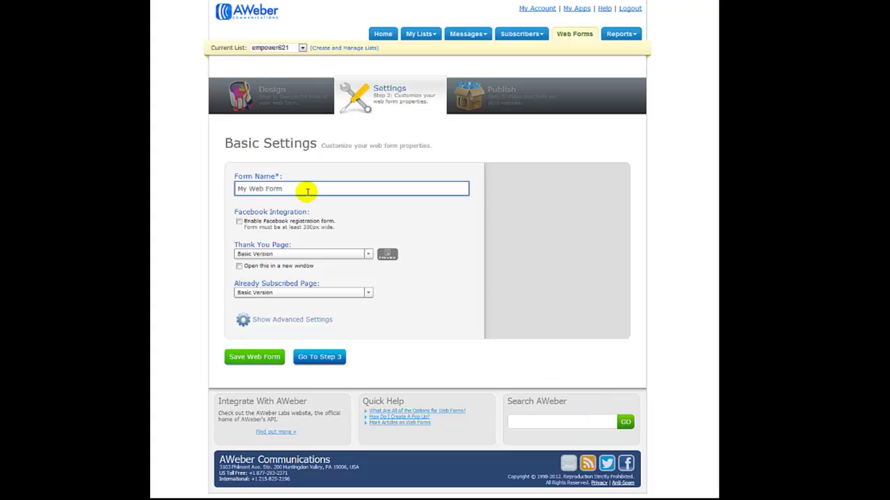
drag(298, 187, 199, 172)
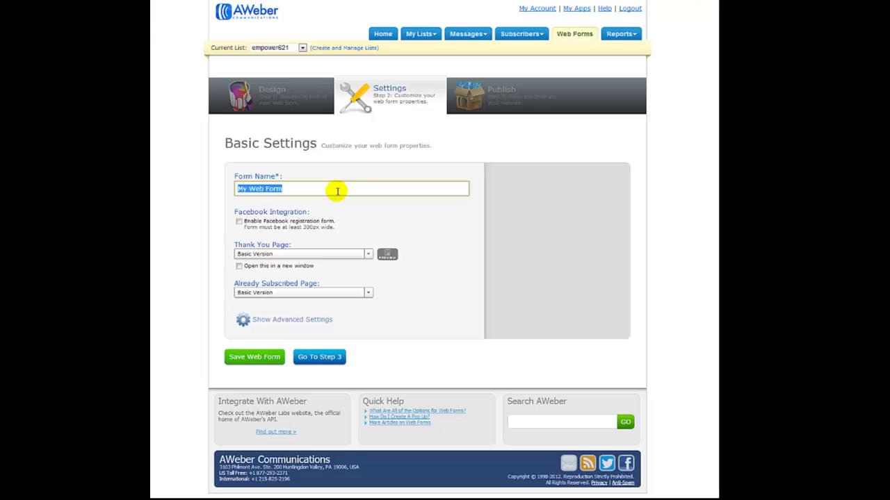
text(Blog Optin 2)
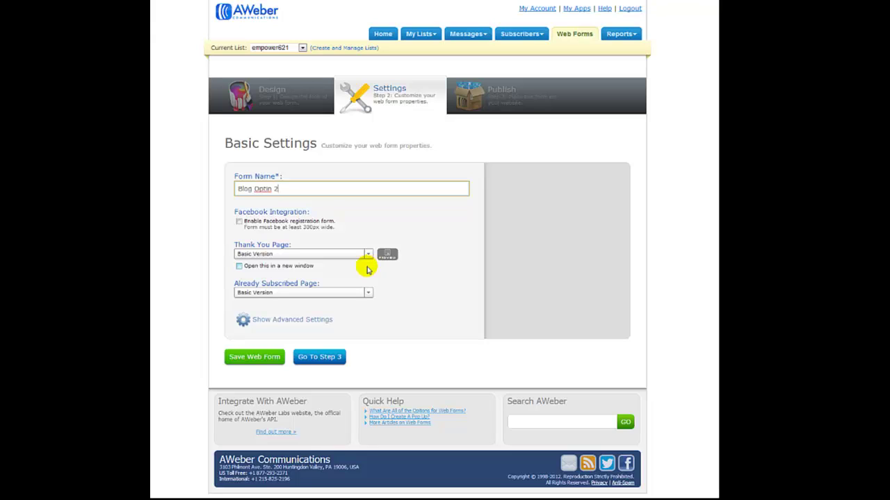
Set the Thank You Page to Custom Page and save the form settings.
click(366, 254)
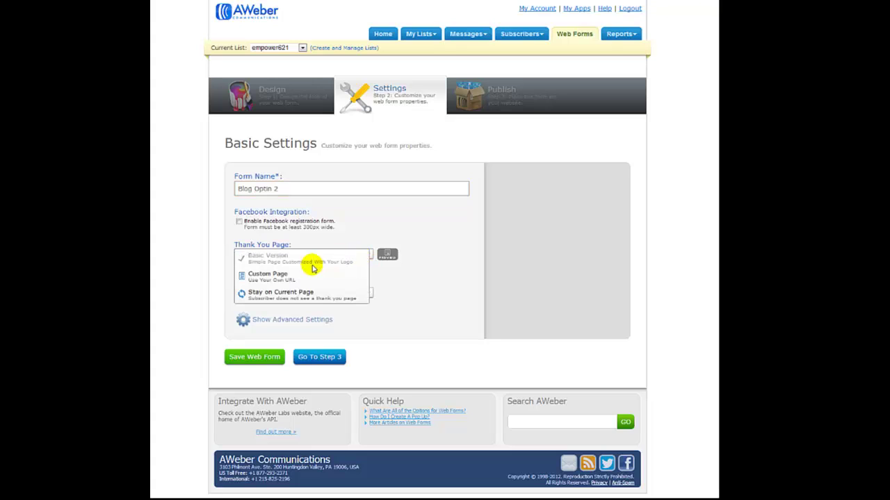
click(283, 277)
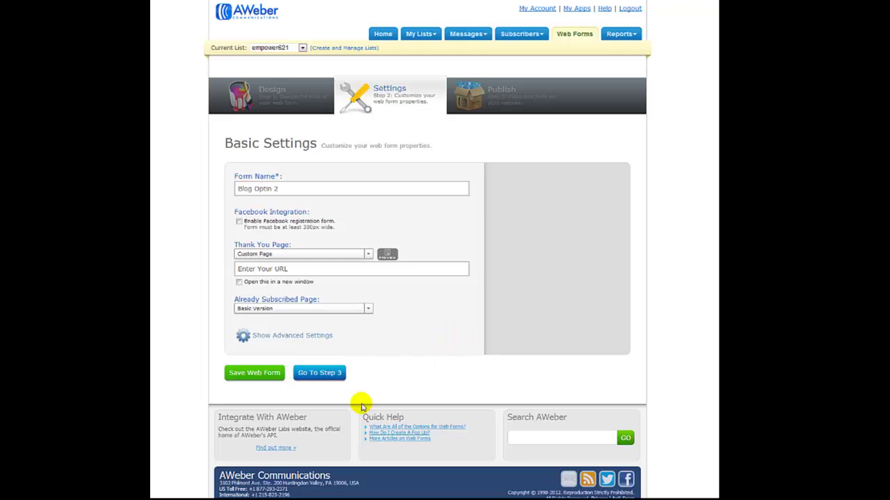
click(268, 379)
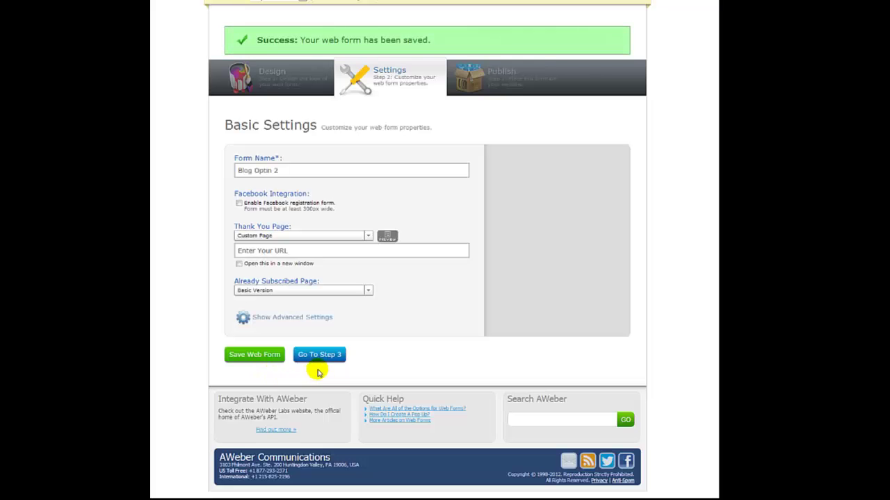
In Step 3, choose I Will Install My Form and copy its Raw HTML code.
click(319, 357)
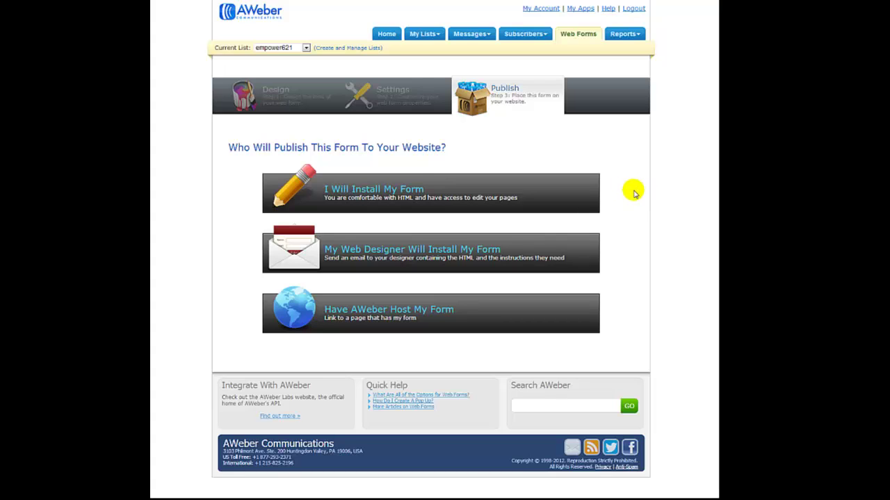
click(494, 199)
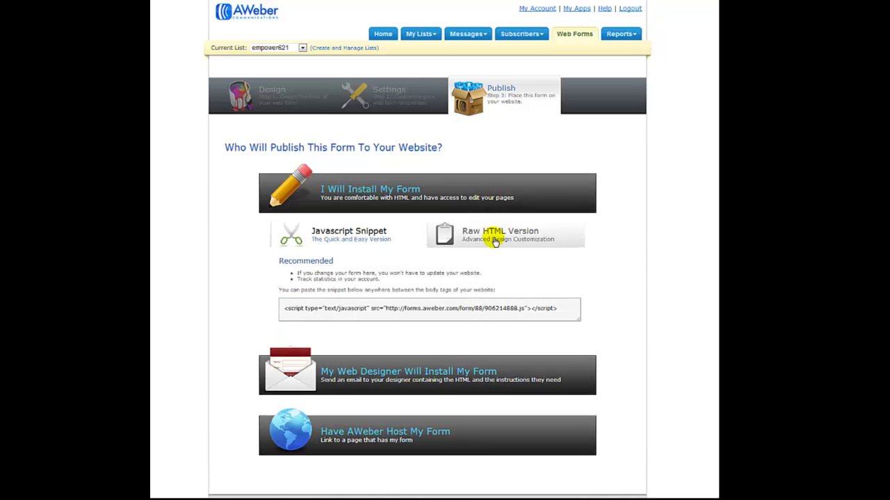
click(495, 236)
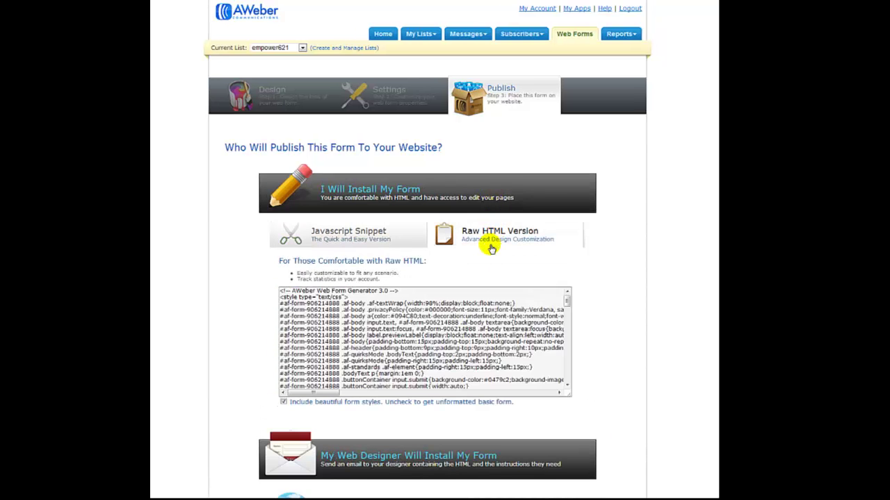
click(408, 326)
right_click(414, 333)
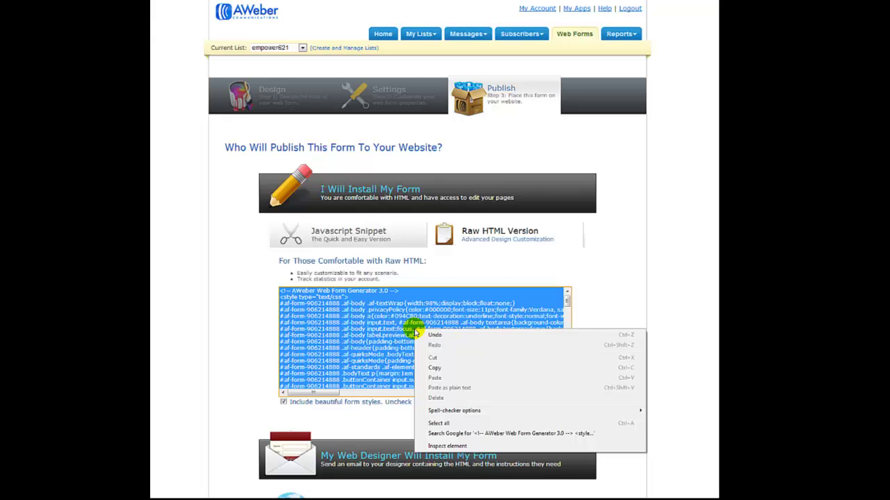
click(433, 369)
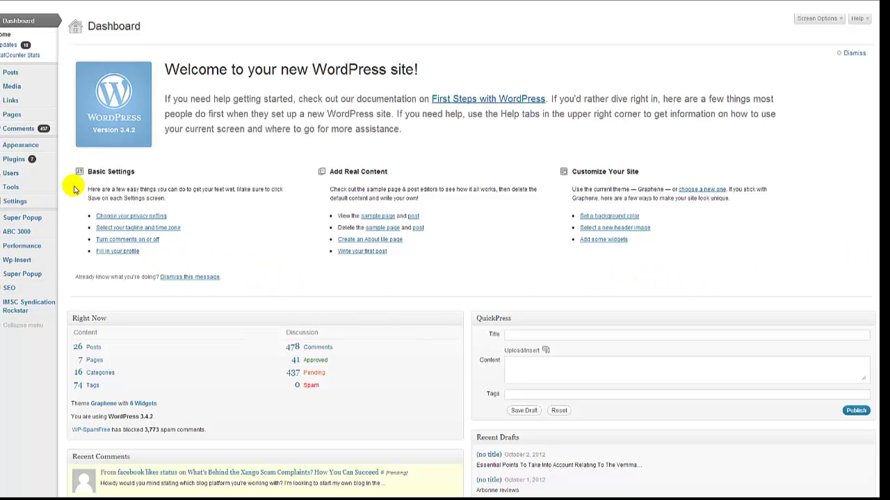
Go to the WordPress Widgets page from the Appearance menu.
mouse_move(14, 145)
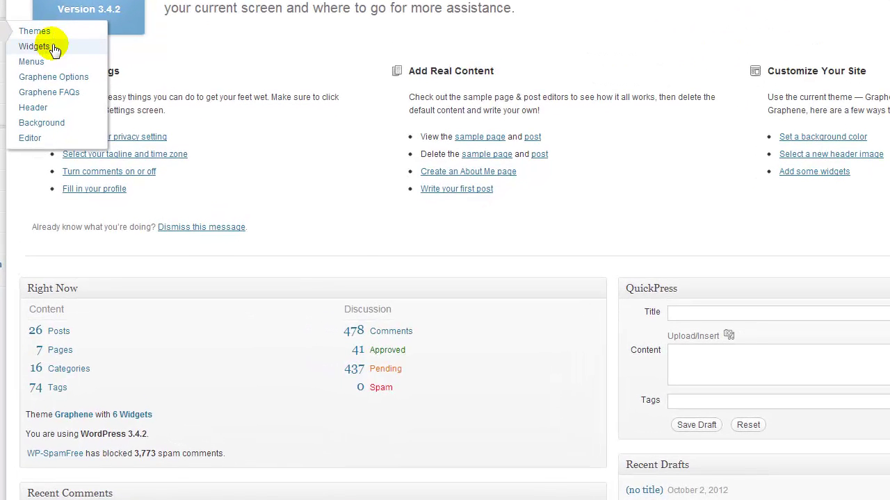
click(54, 49)
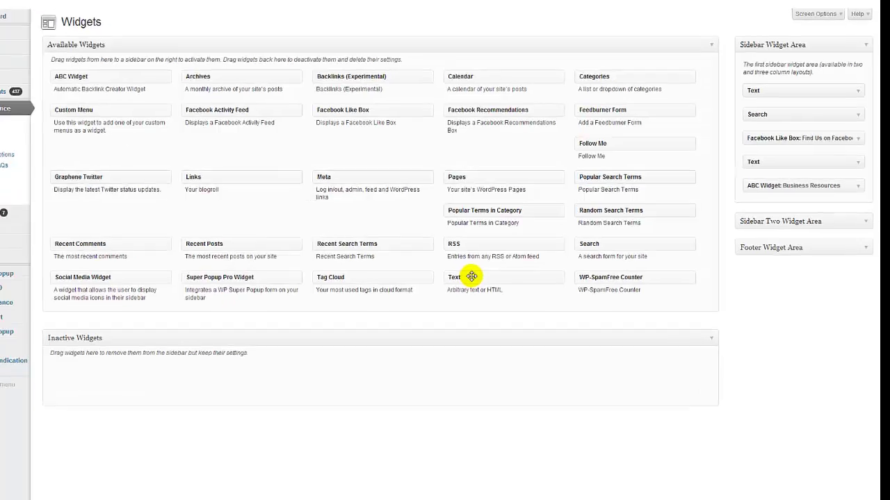
Add a Text widget at the top of the Sidebar Widget Area.
drag(483, 272, 767, 144)
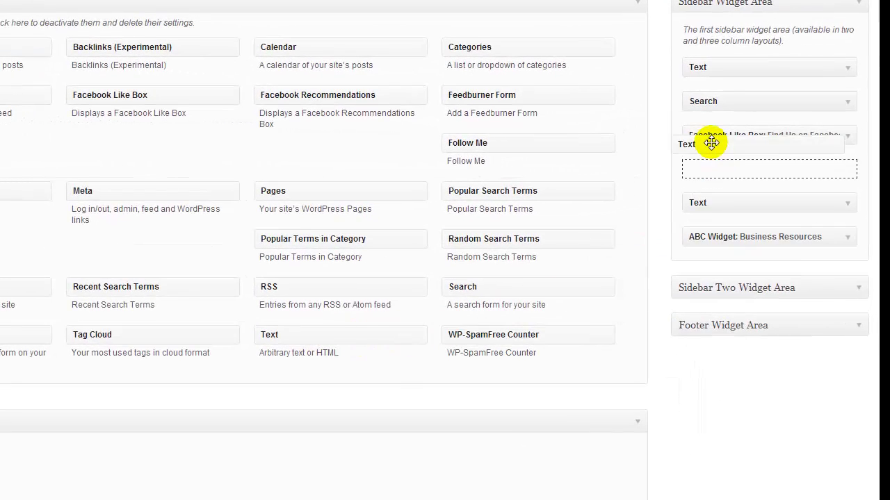
drag(711, 143, 737, 63)
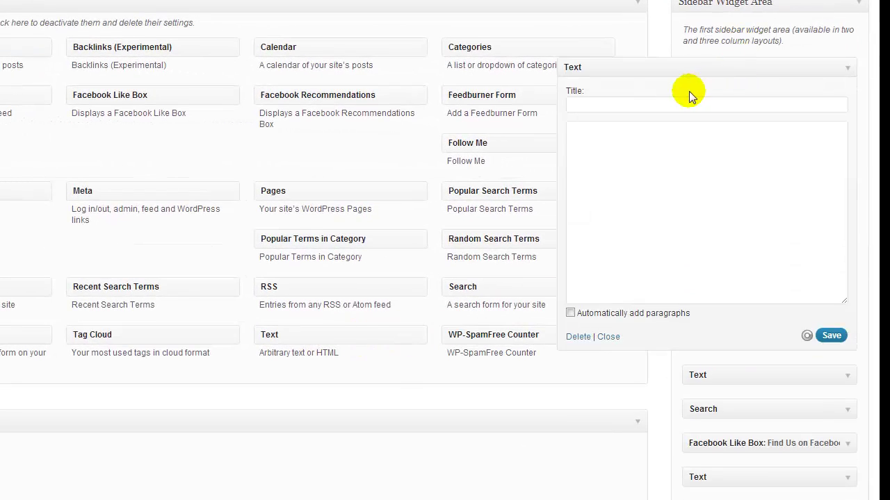
click(591, 134)
Paste the AWeber form HTML into the Text widget and save it.
right_click(591, 134)
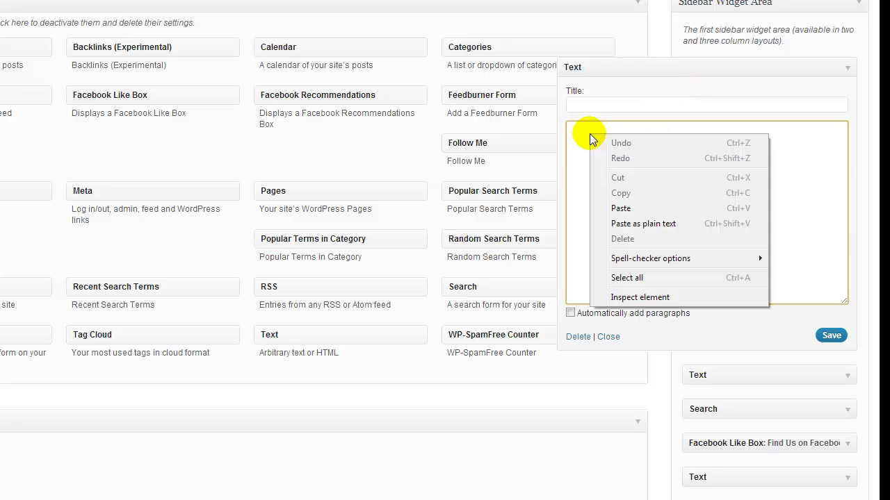
click(631, 207)
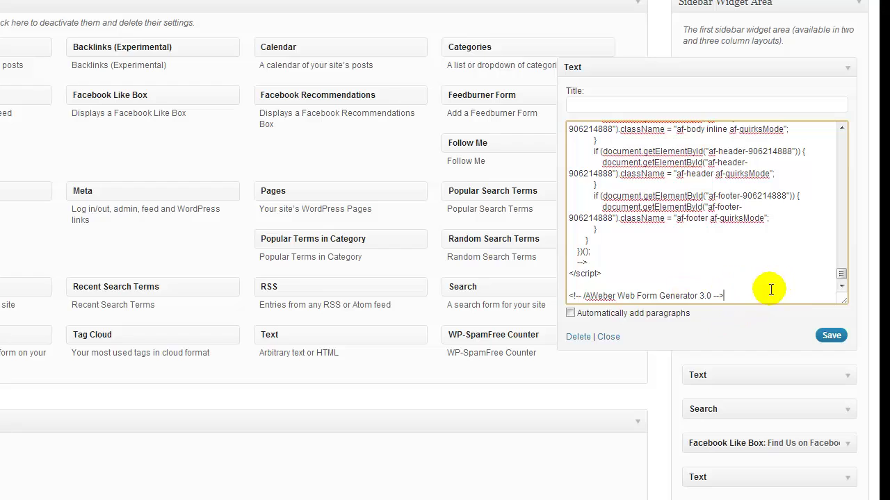
click(832, 337)
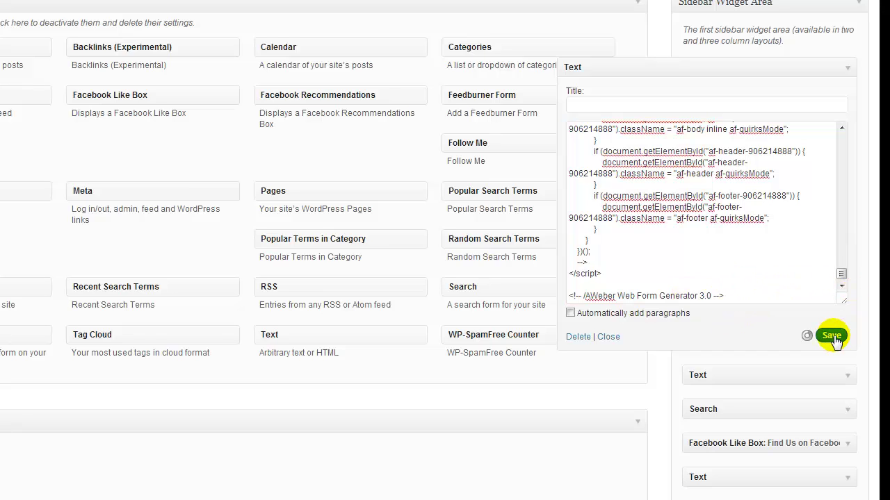